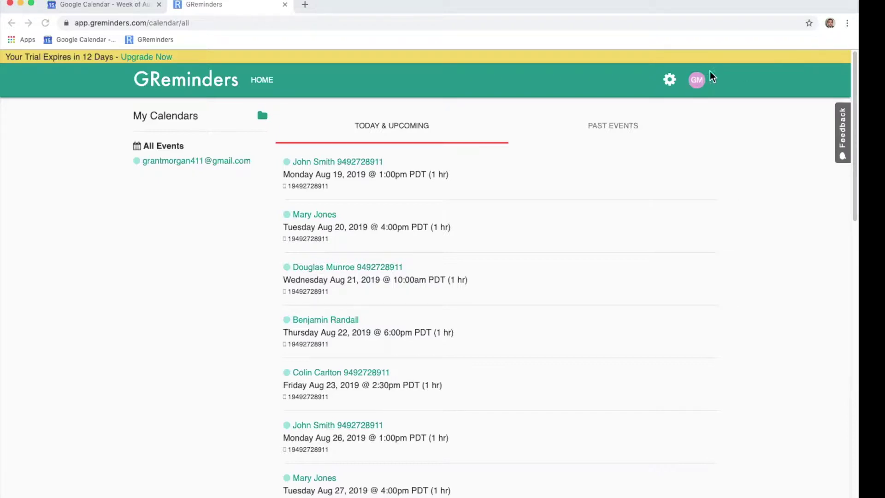
Go to the Event Types page from the GM account menu.
click(698, 82)
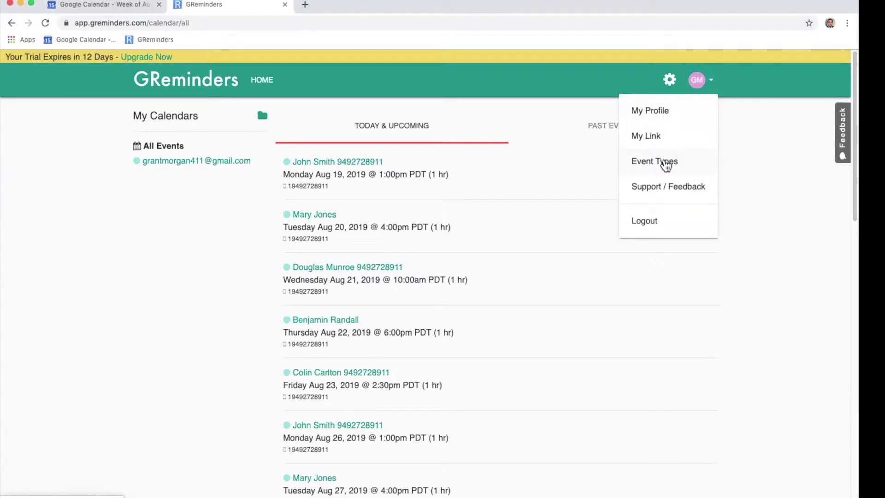
click(665, 162)
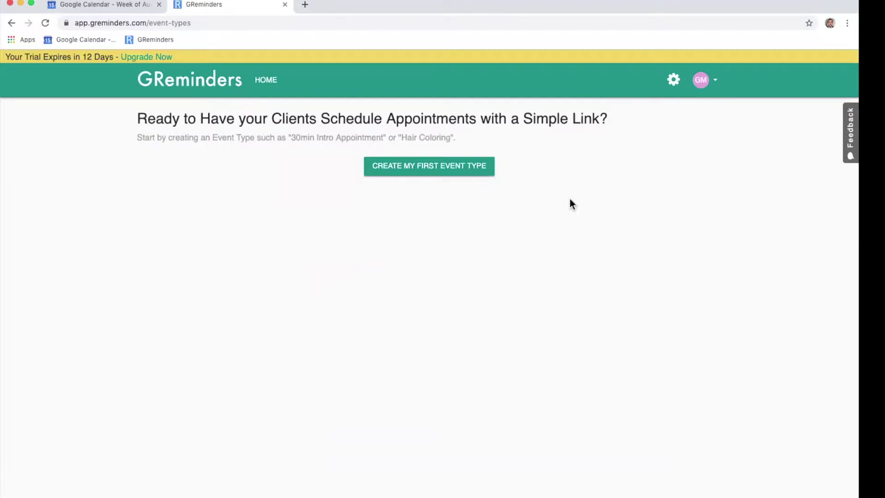
Create a first event type named 'Financial Review', described as an initial financial-goals review, at My office.
click(414, 170)
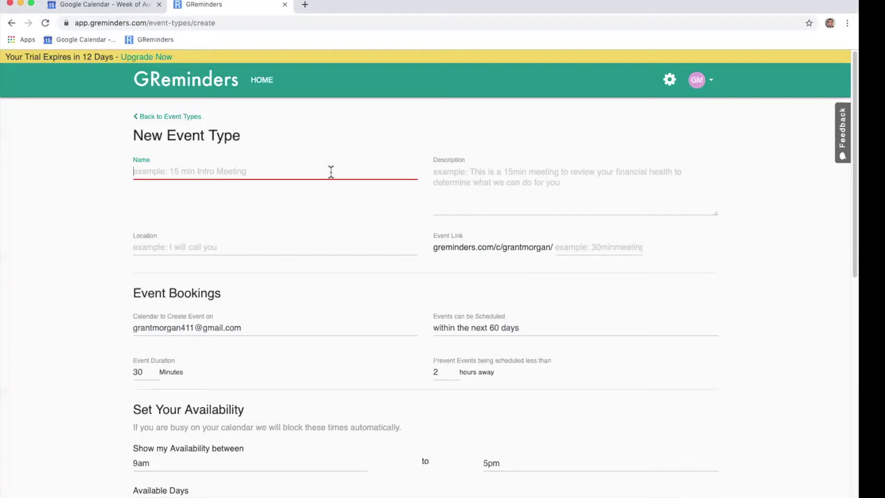
text(Financi)
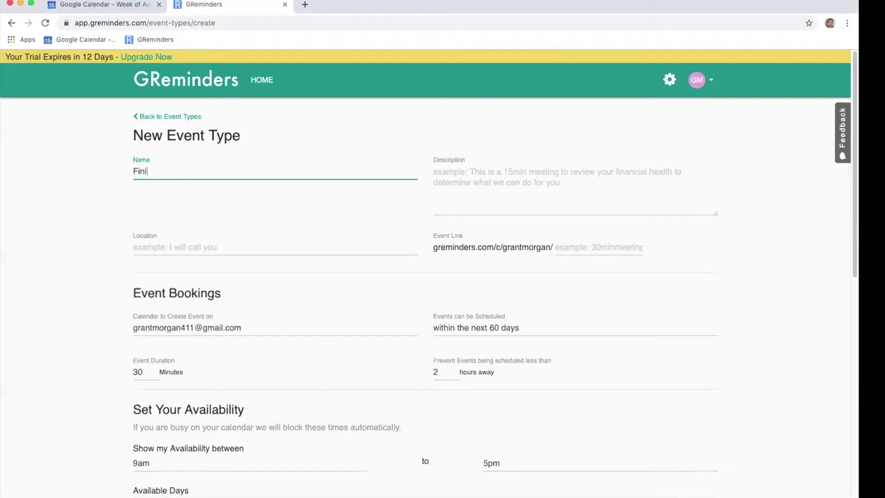
text(al Review)
click(456, 175)
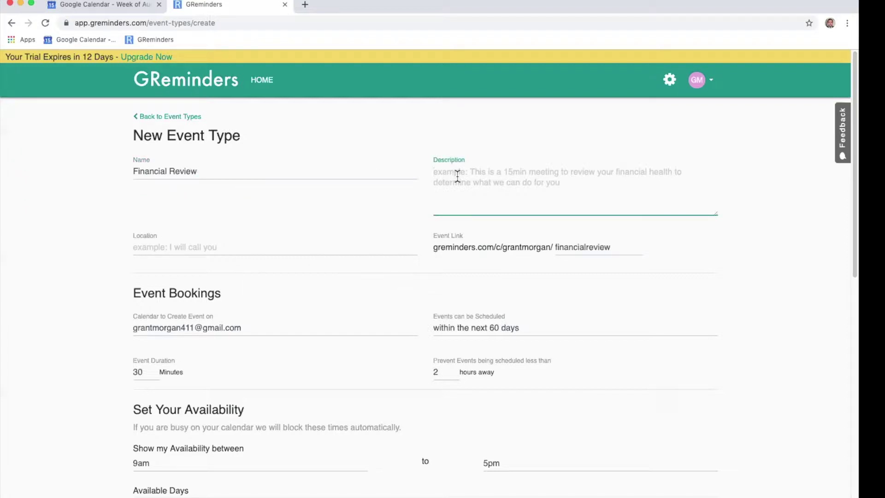
text(Your Init)
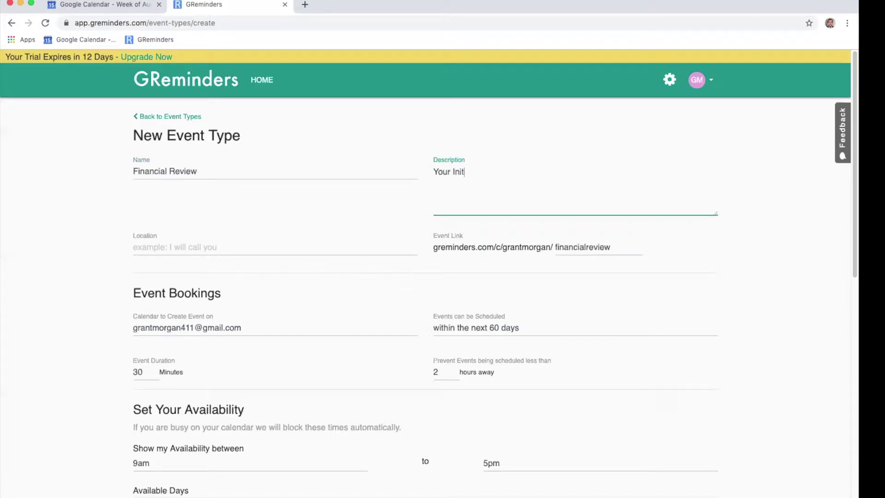
key(BackSpace)
key(BackSpace)
key(BackSpace)
key(BackSpace)
text(initial review of your finan)
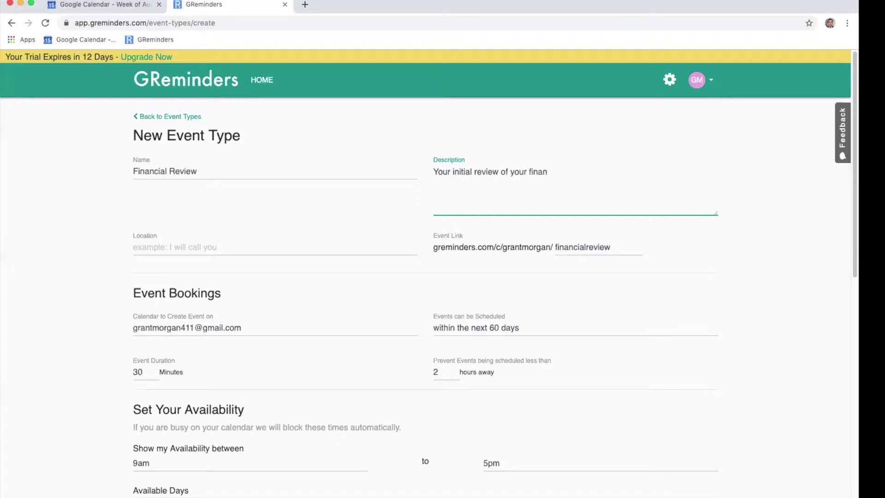
text(cial goals with me.)
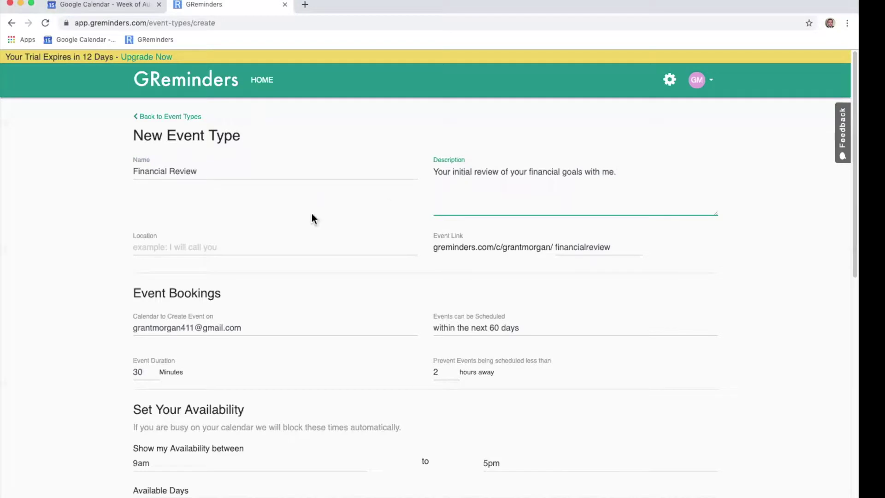
click(172, 248)
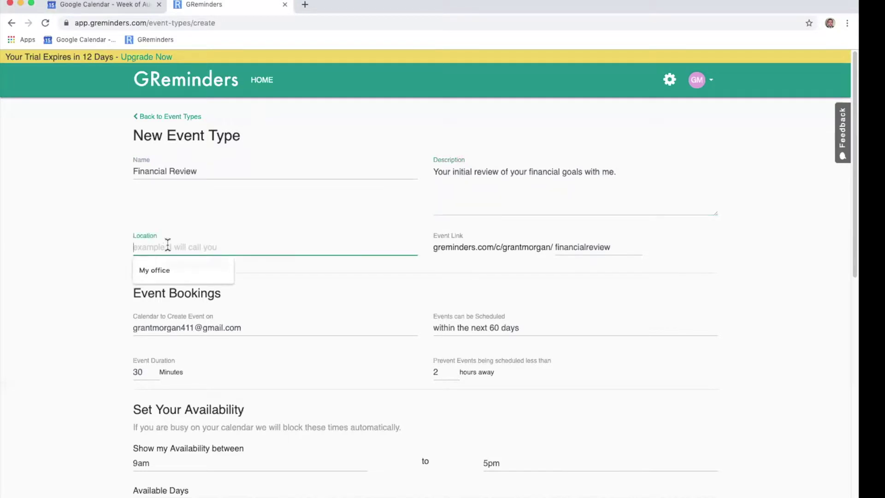
click(162, 271)
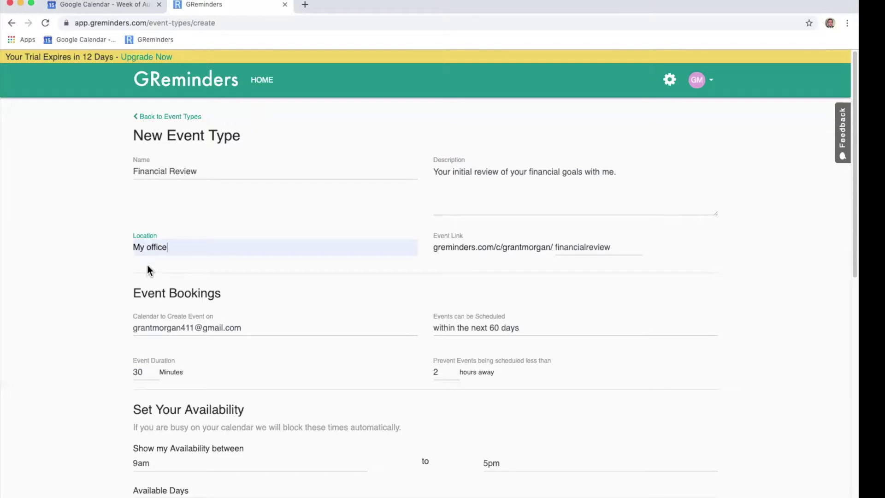
scroll(326, 271, down, 2)
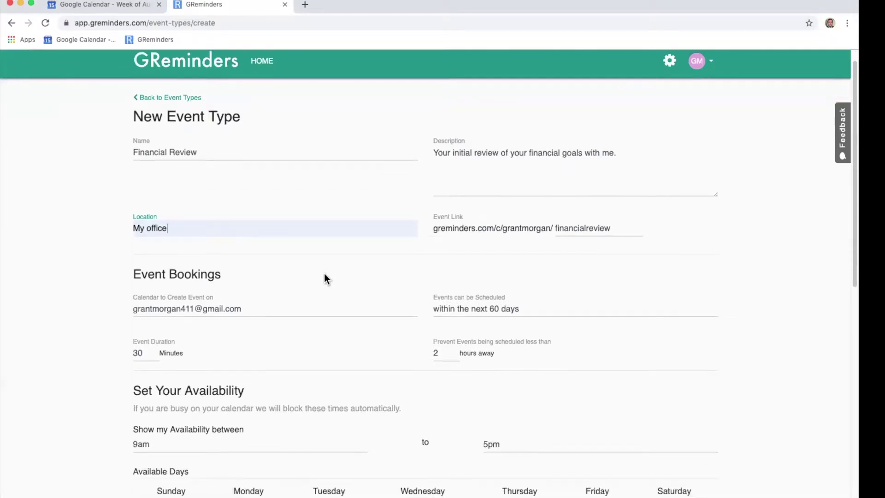
scroll(321, 281, down, 3)
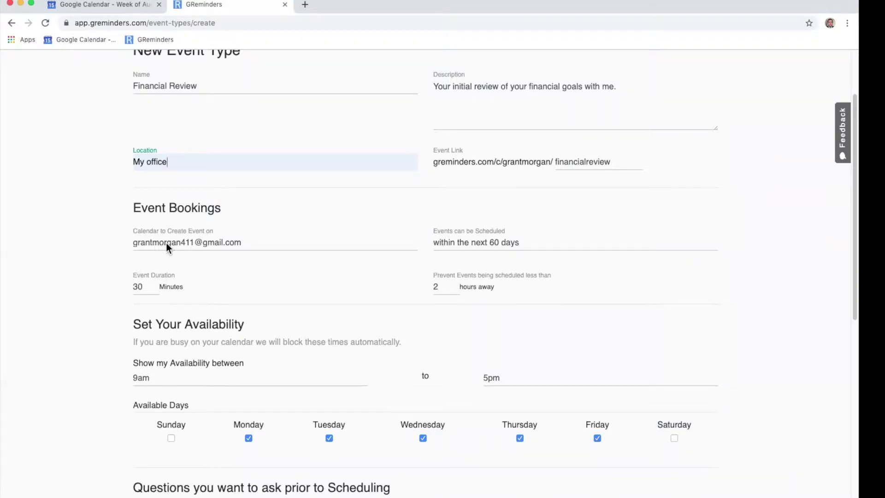
click(180, 243)
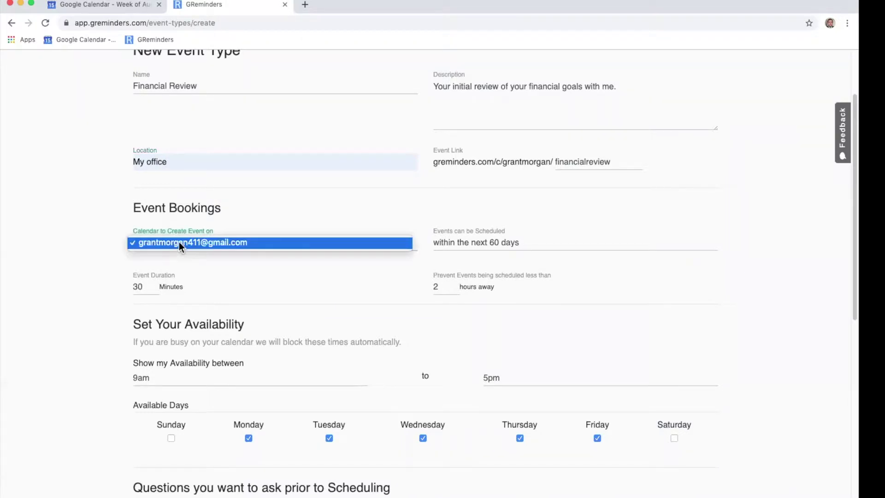
click(230, 242)
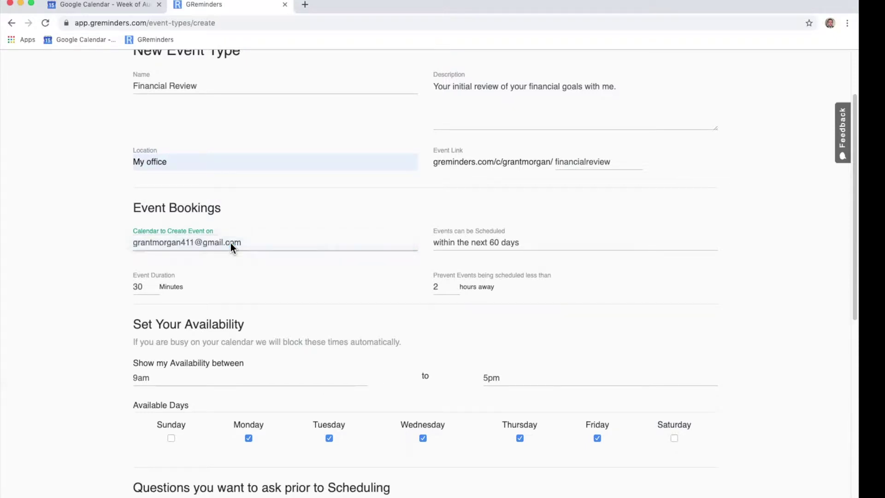
scroll(212, 249, down, 1)
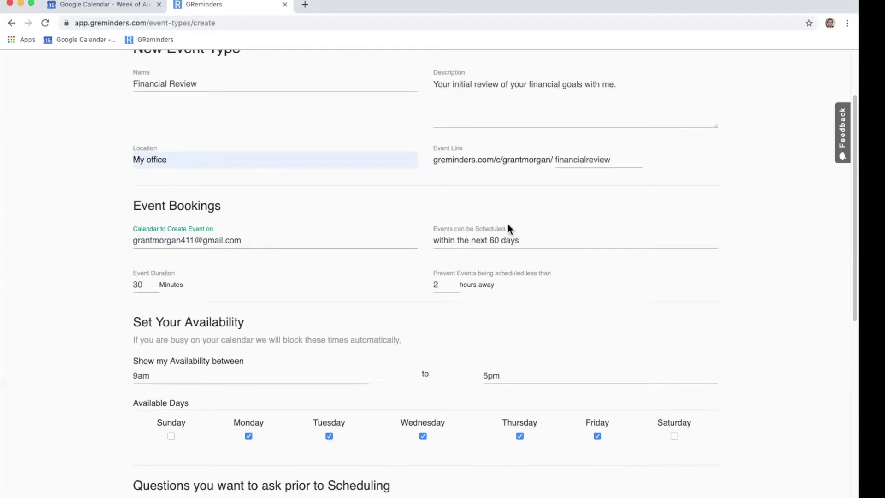
click(140, 283)
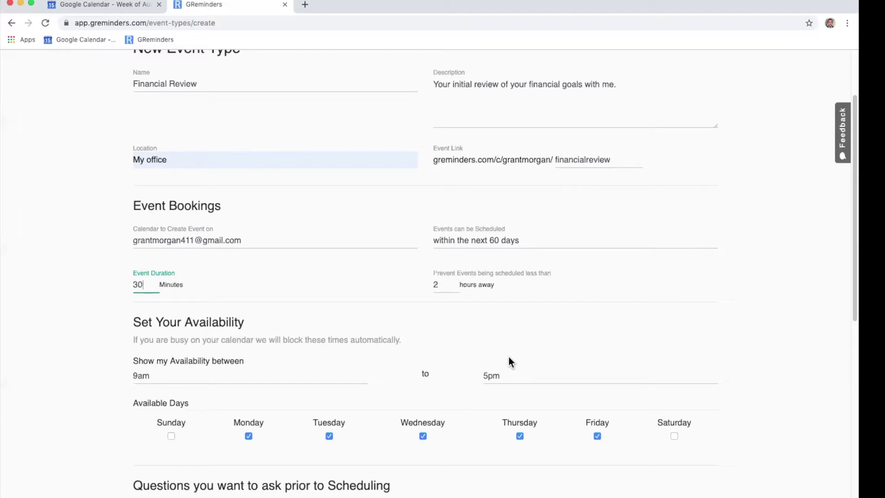
scroll(511, 362, down, 1)
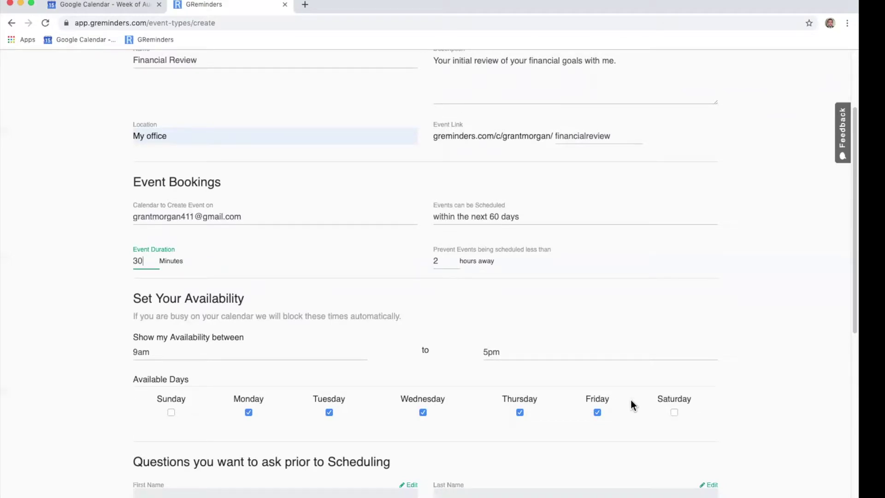
scroll(617, 400, down, 6)
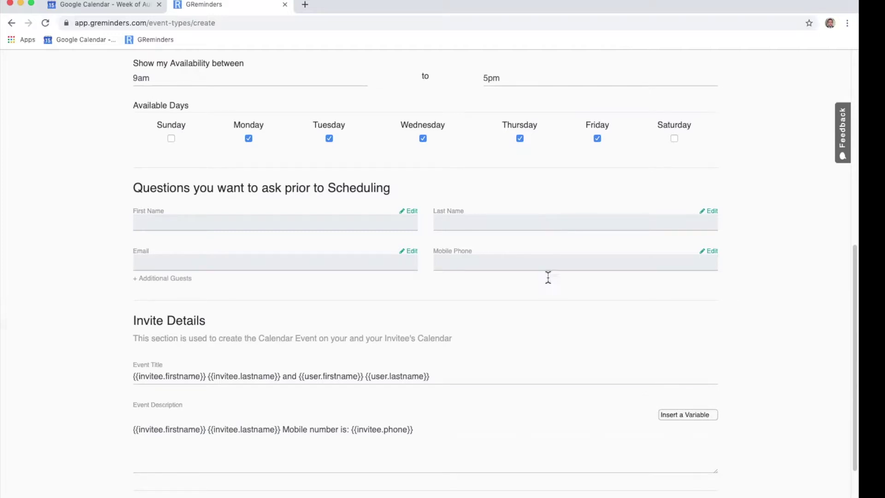
scroll(546, 289, down, 1)
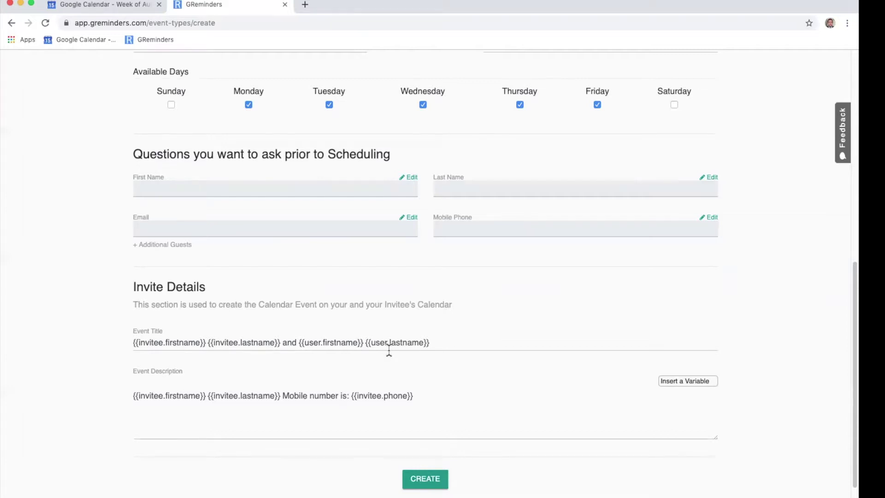
Save the new Financial Review event type.
click(427, 480)
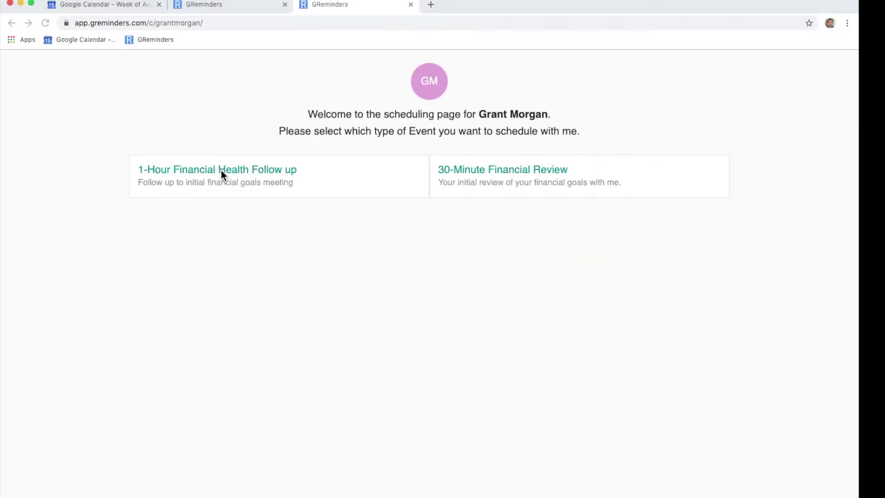
Schedule the 1-Hour Financial Health Follow up for Thursday August 22 at 1:00pm.
click(244, 172)
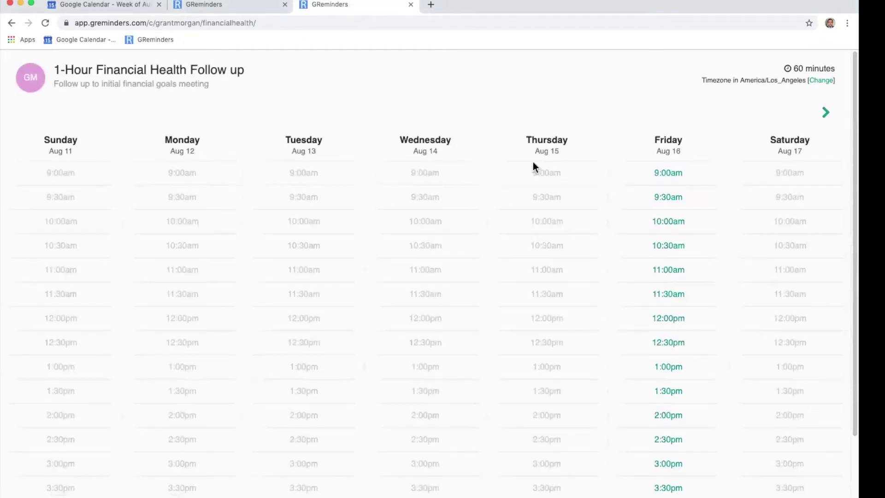
click(826, 113)
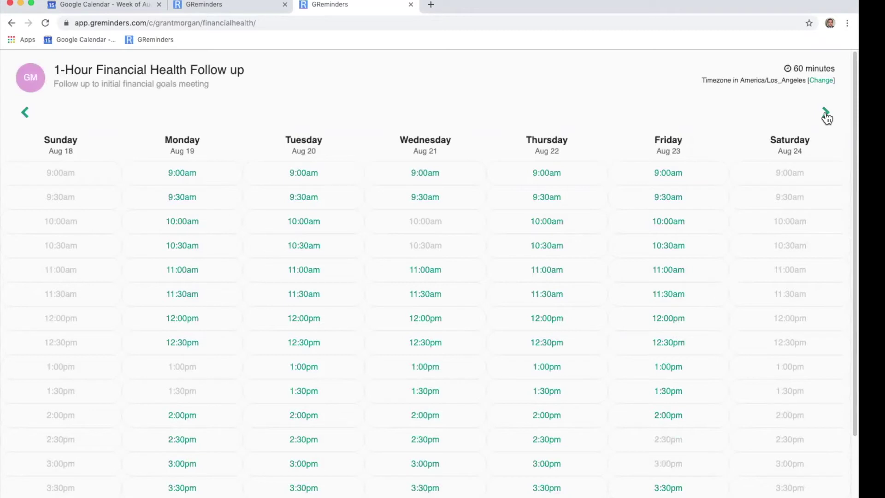
click(552, 368)
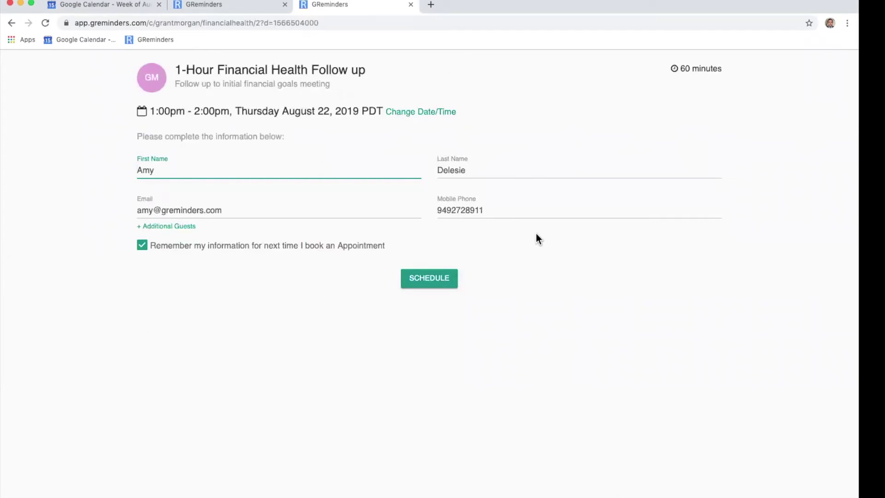
click(428, 282)
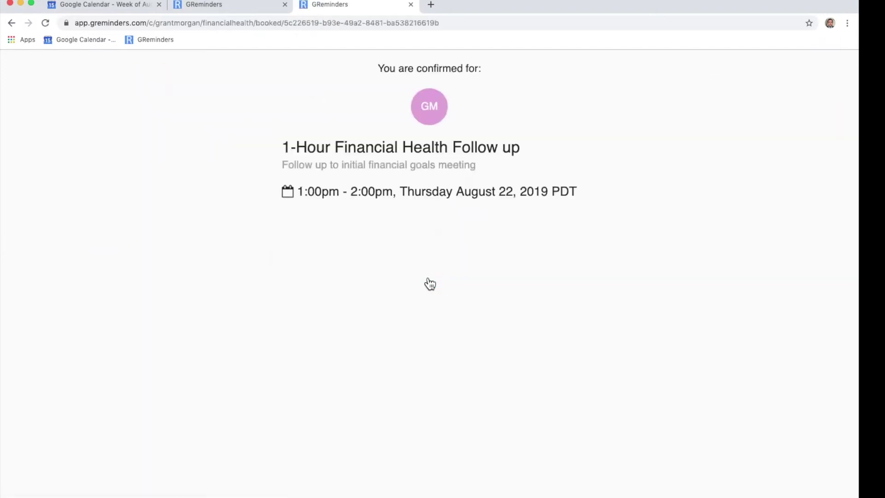
Reload Google Calendar and view the Thursday 1:00–2:00pm booking at My office.
click(106, 9)
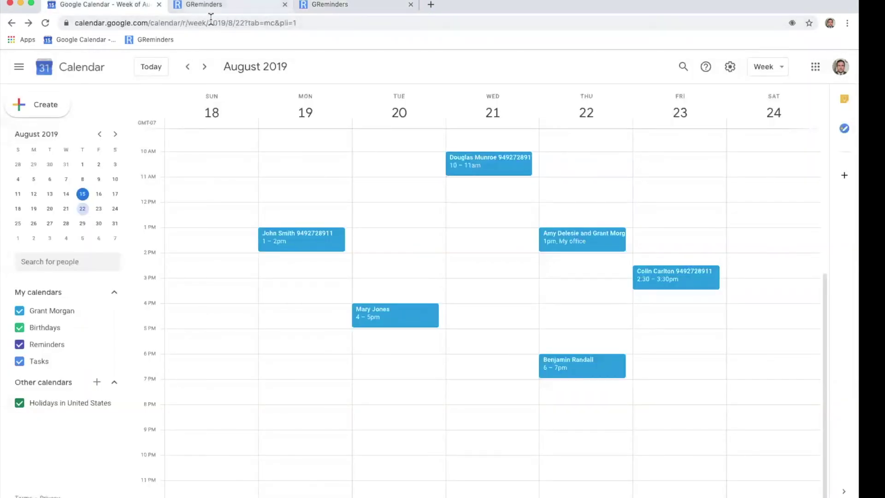
click(315, 23)
key(Return)
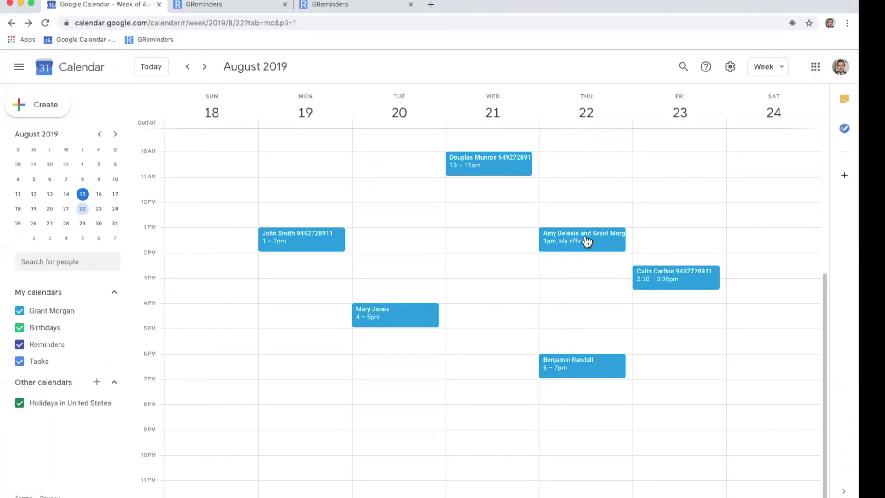
click(585, 240)
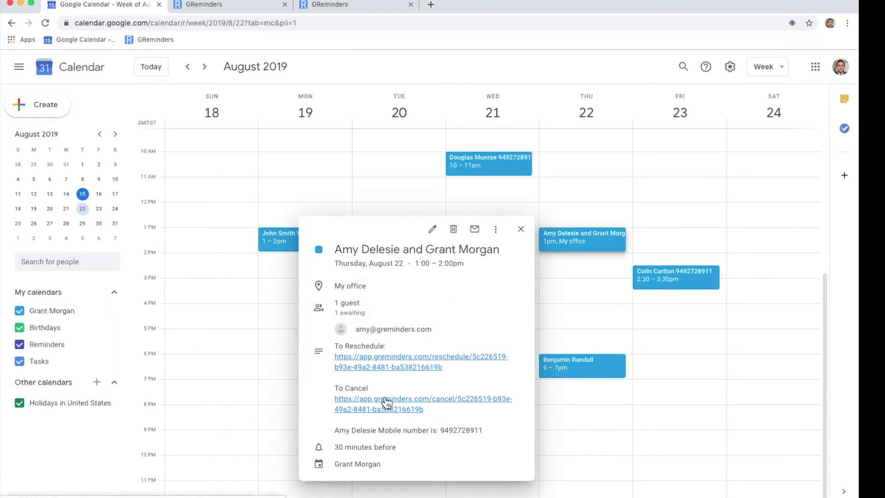
click(521, 229)
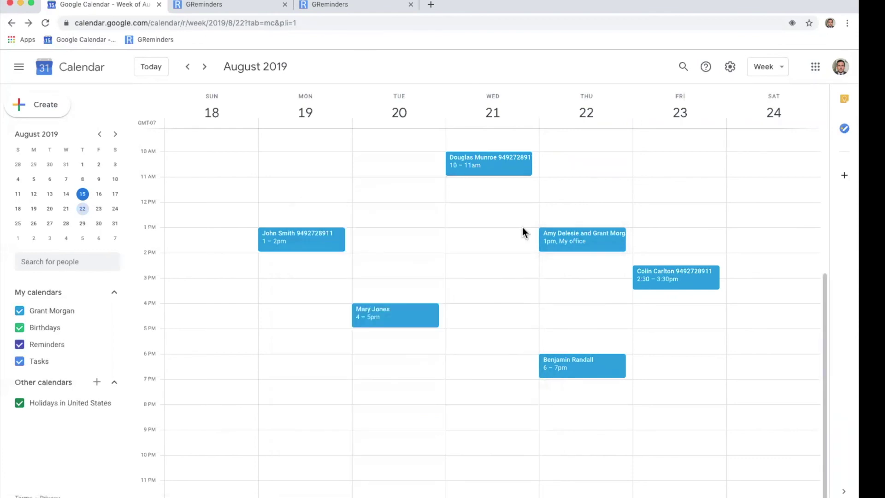